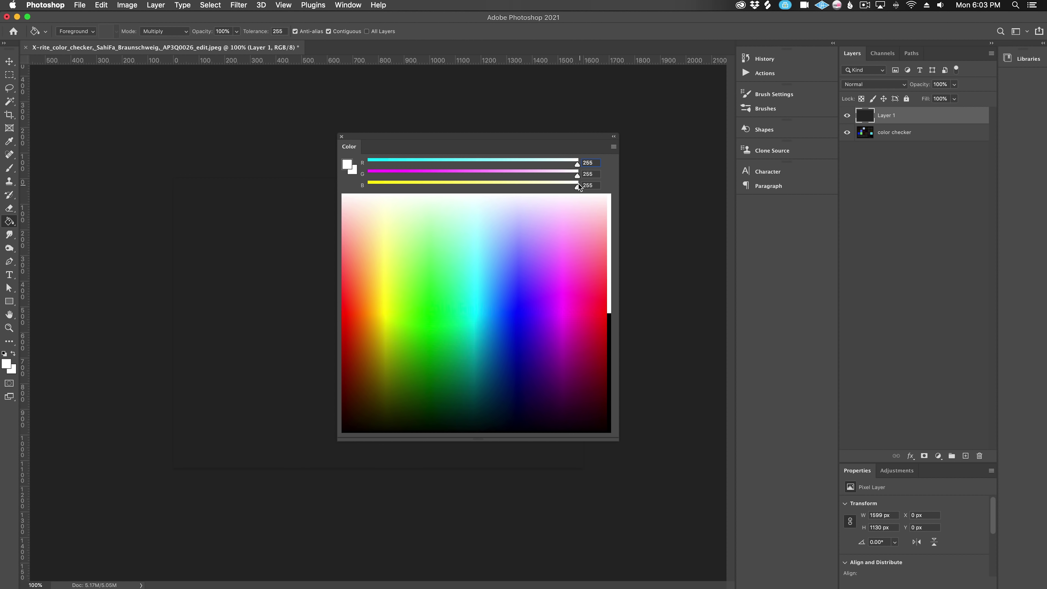
# Step: Mix pink, then grey-green, in Photoshop's Color panel, then set pure black and pure white
pyautogui.moveTo(577, 174); pyautogui.dragTo(518, 173)
pyautogui.click(516, 185)
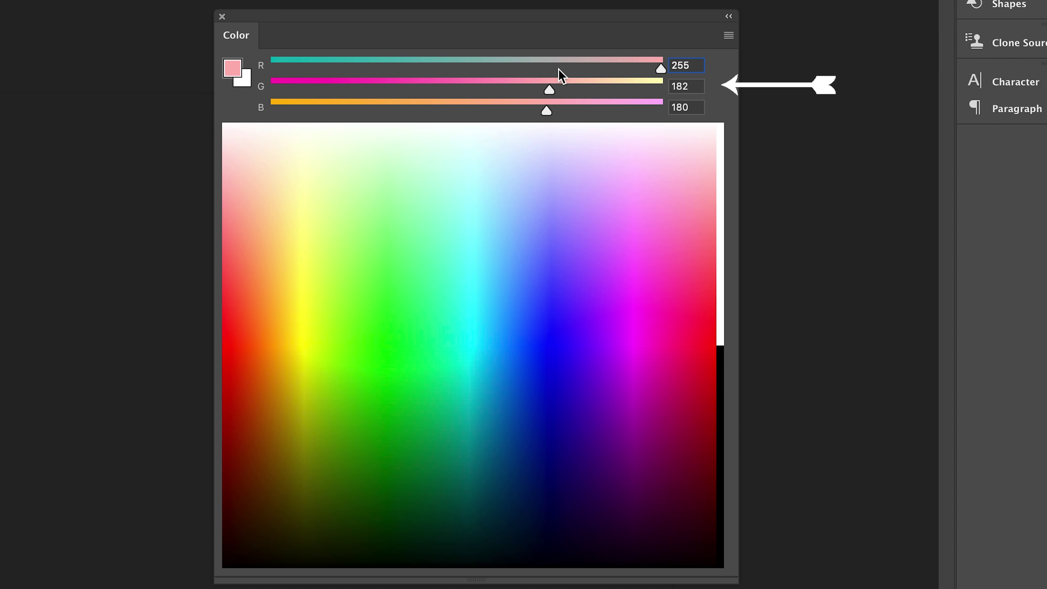
pyautogui.moveTo(546, 60); pyautogui.dragTo(531, 66)
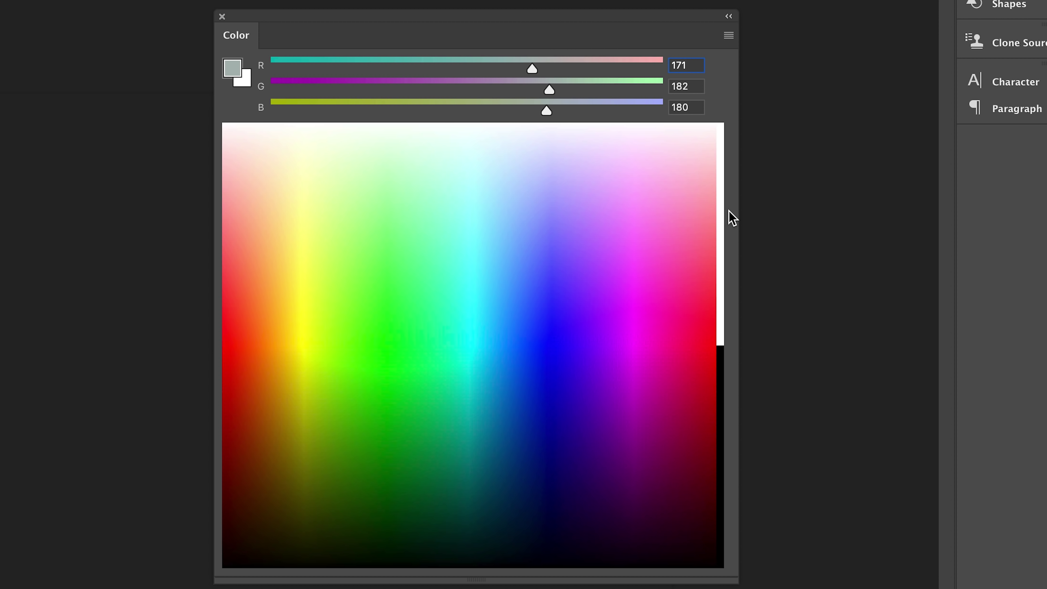
pyautogui.click(721, 376)
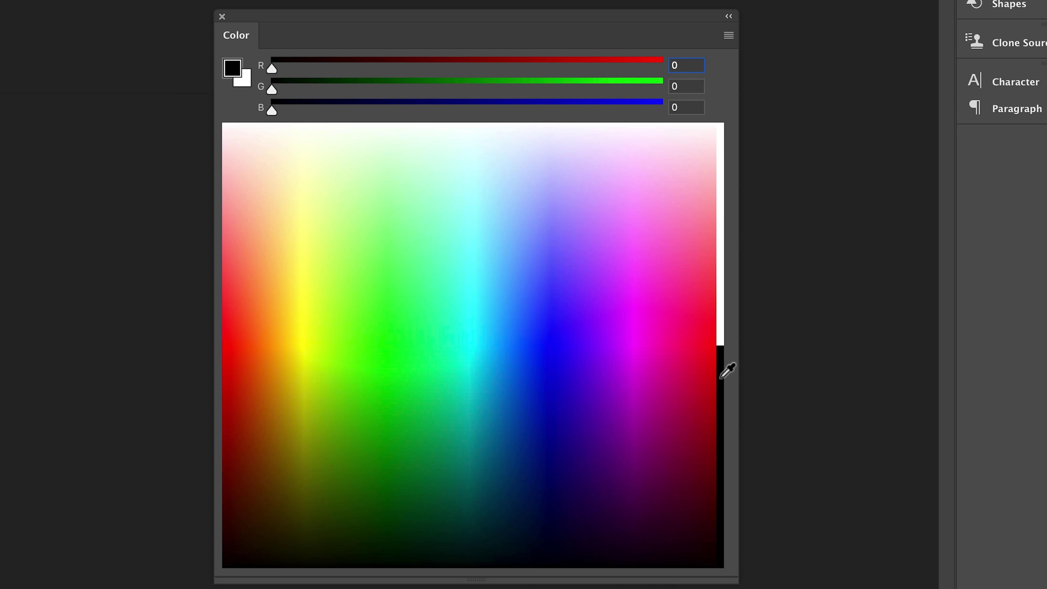
pyautogui.click(722, 331)
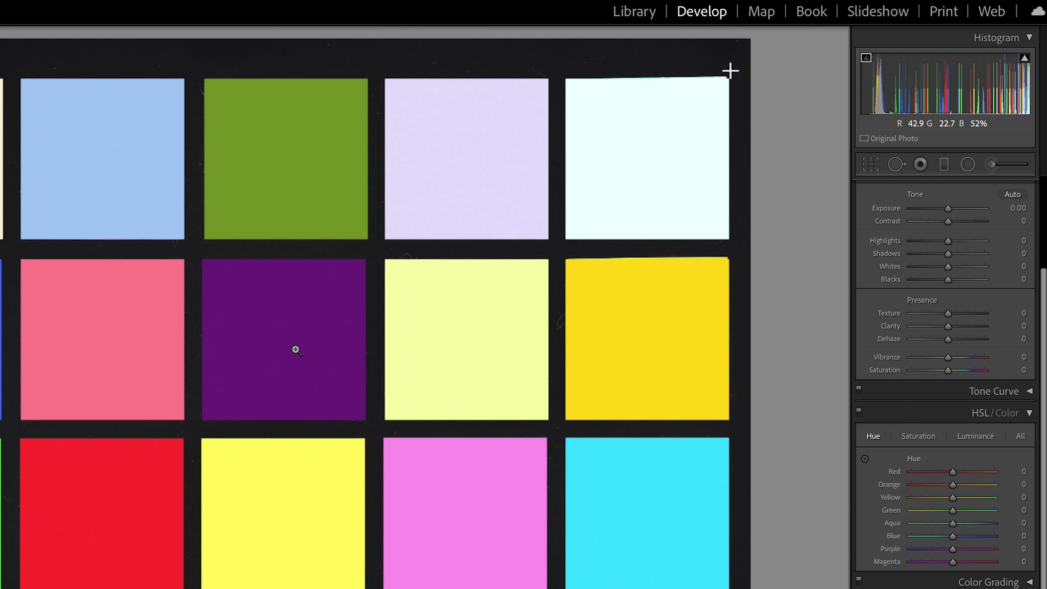
# Step: Turn on soft proofing and set Red Primary Hue to +100, undoing then redoing the change
pyautogui.press('s')
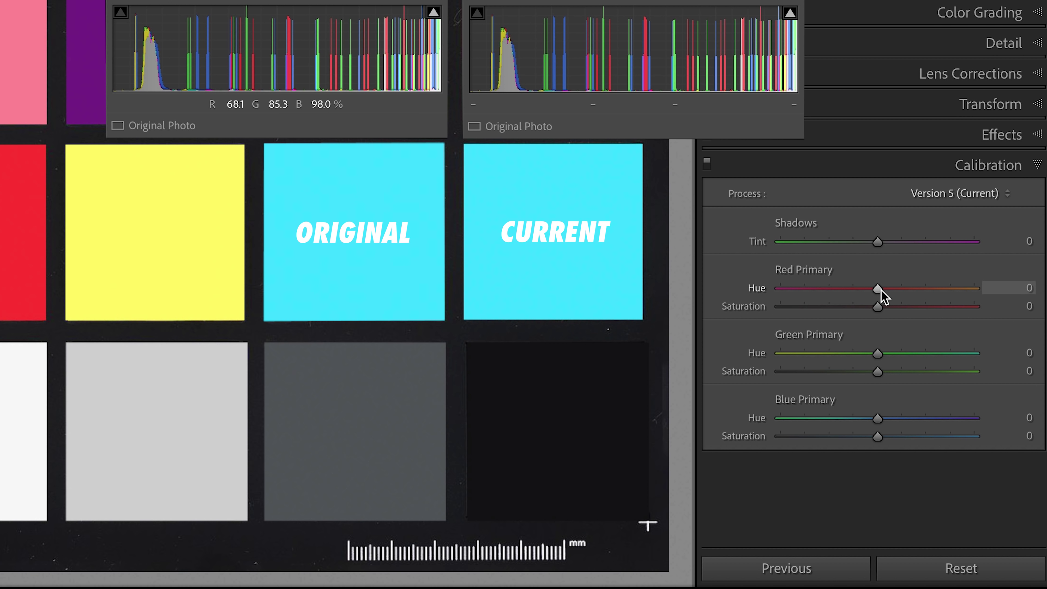
pyautogui.moveTo(881, 289); pyautogui.dragTo(1004, 289)
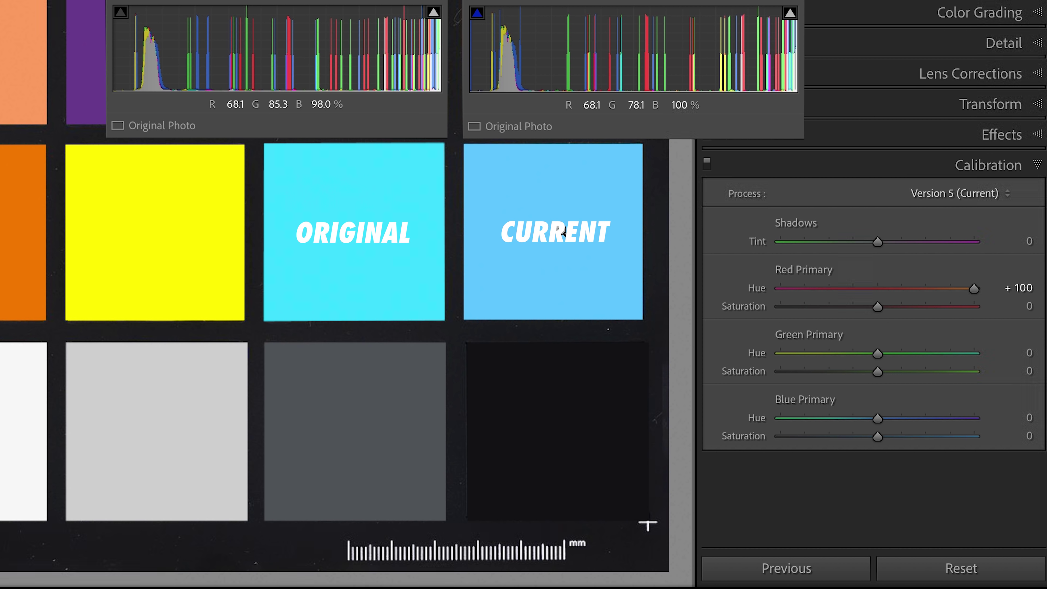
pyautogui.hotkey('ctrl', 'z')
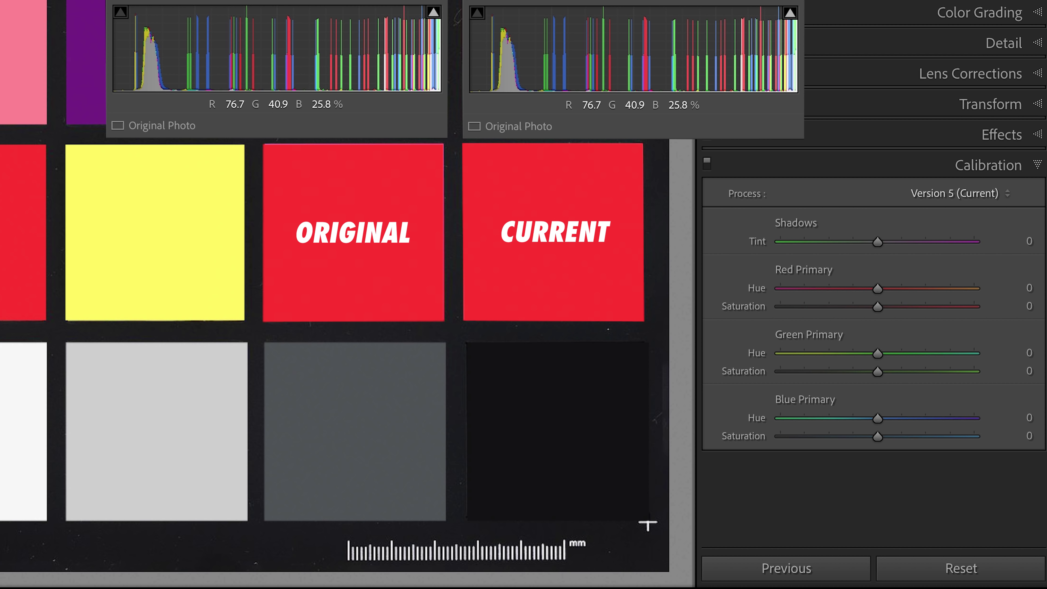
pyautogui.hotkey('ctrl', 'shift', 'z')
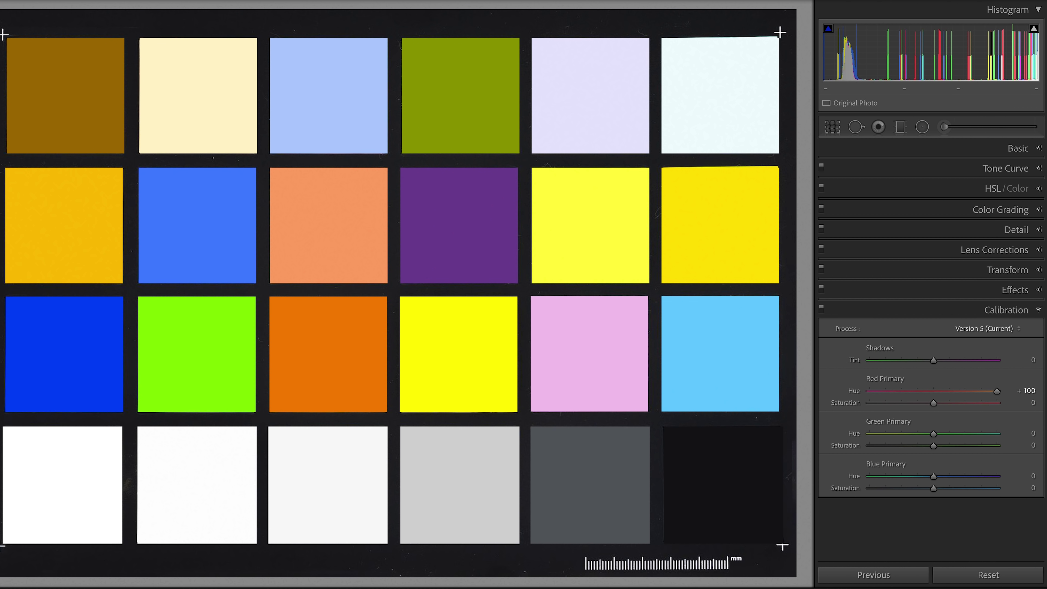
# Step: Reset Calibration's Red Primary Hue to 0, then try HSL Red Hue +100 and undo it
pyautogui.click(1019, 580)
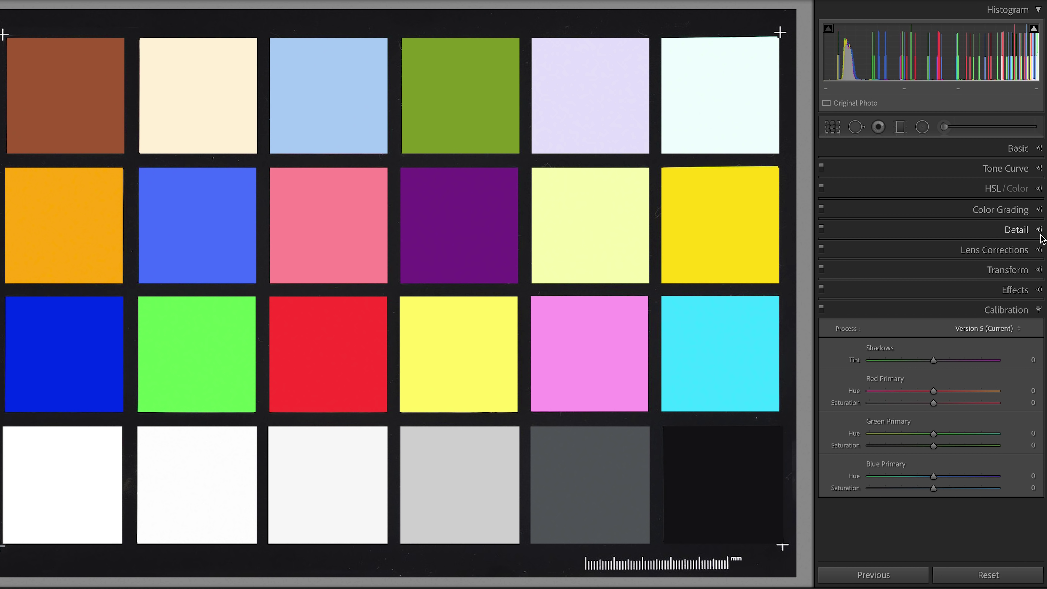
pyautogui.click(1040, 190)
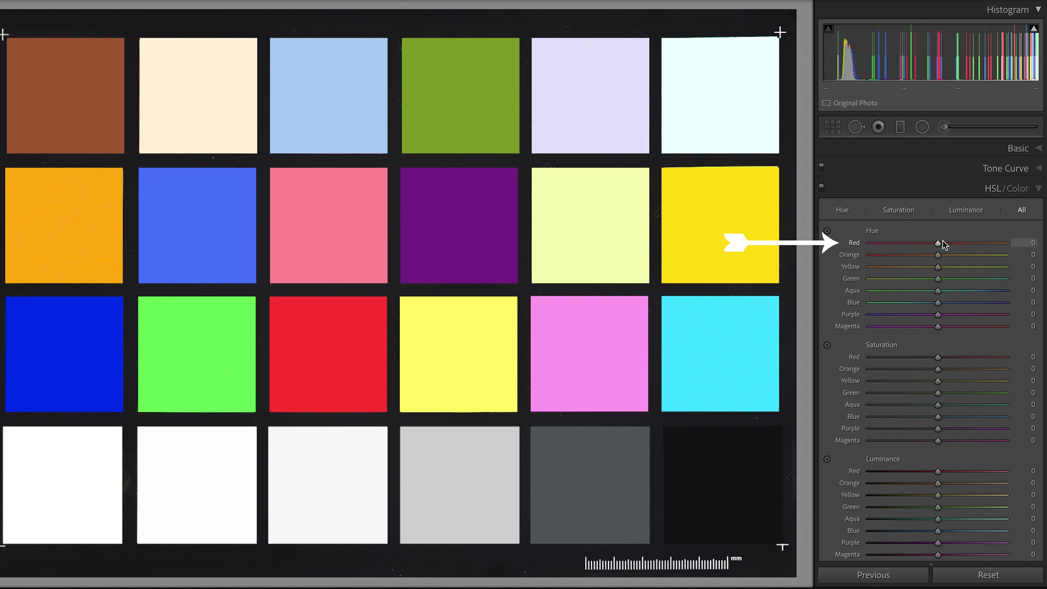
pyautogui.moveTo(938, 246); pyautogui.dragTo(1032, 248)
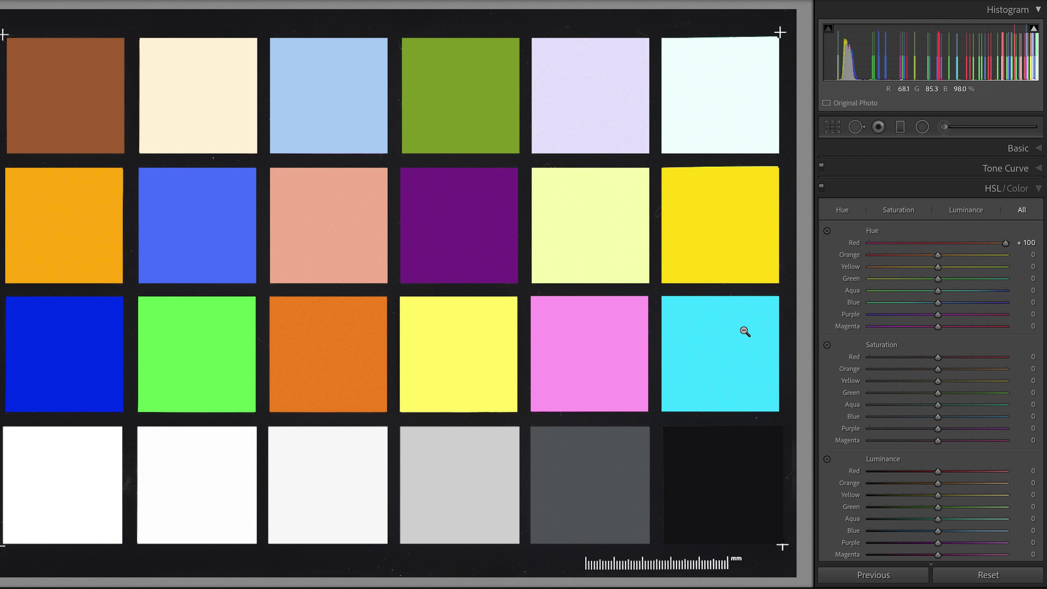
pyautogui.hotkey('ctrl', 'z')
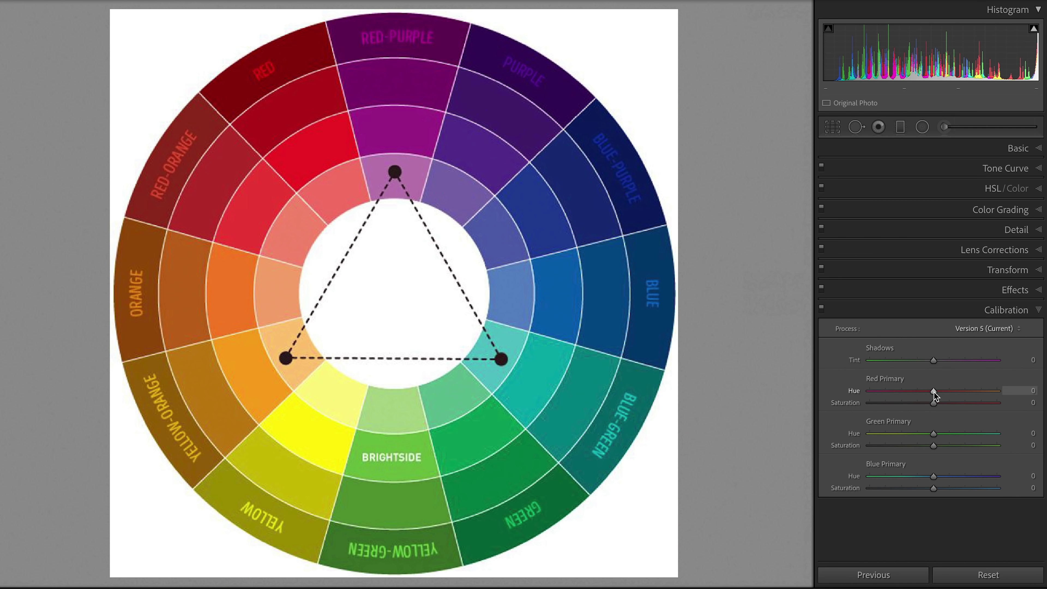
# Step: Sweep the Red Primary Hue from -100 to +100 on the color wheel image
pyautogui.moveTo(934, 392); pyautogui.dragTo(855, 398)
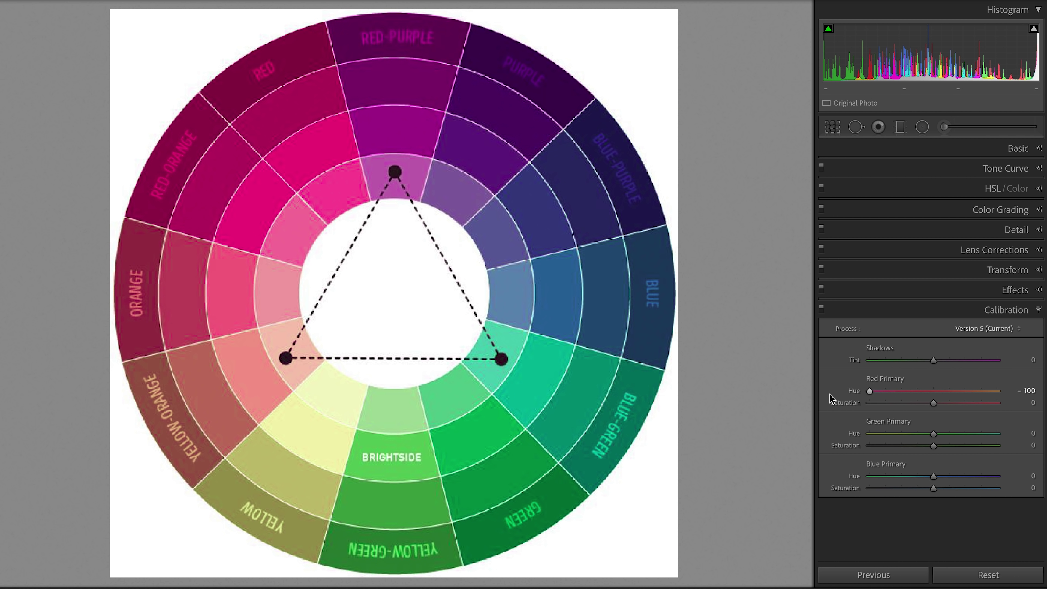
pyautogui.moveTo(870, 394); pyautogui.dragTo(996, 392)
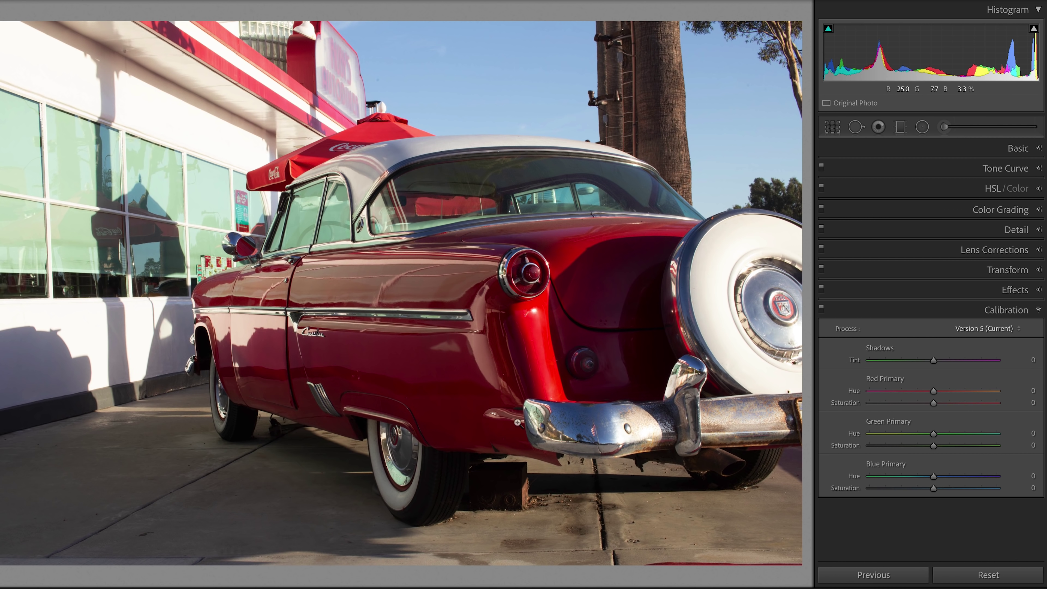
# Step: Set Shadows Tint to -10, sweep Red Primary Hue, and settle on hue -31, saturation +11
pyautogui.moveTo(933, 360)
pyautogui.mouseDown()
pyautogui.moveTo(863, 364)
pyautogui.moveTo(998, 366)
pyautogui.moveTo(926, 366)
pyautogui.mouseUp()
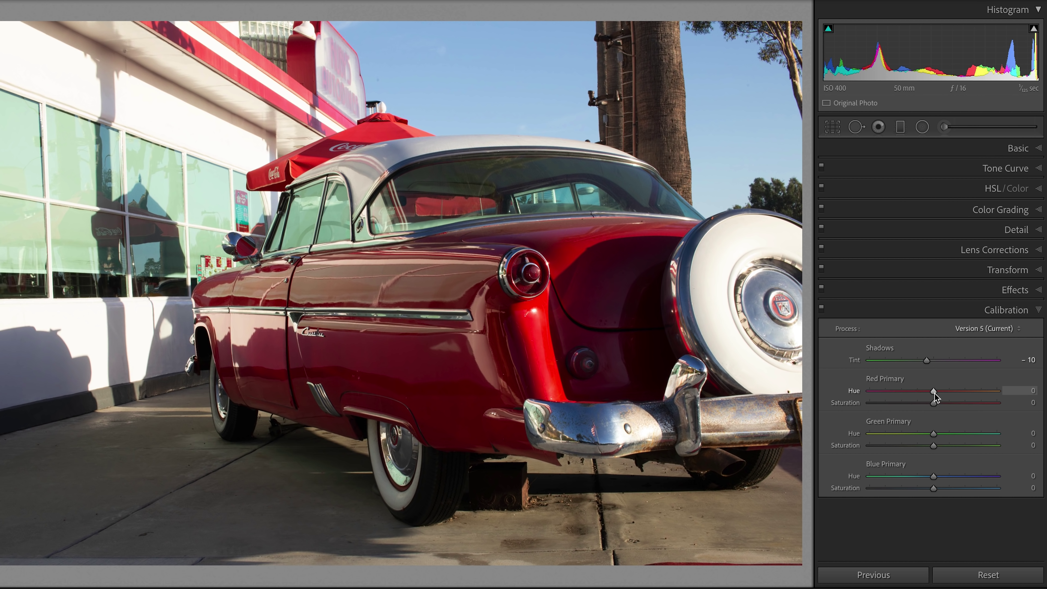
pyautogui.moveTo(934, 393); pyautogui.dragTo(869, 392)
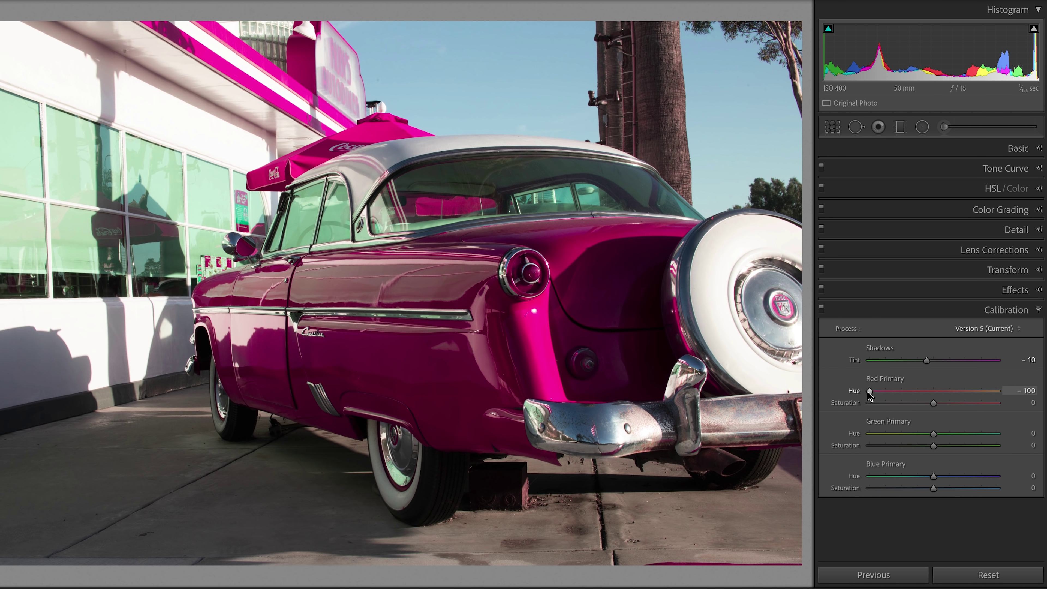
pyautogui.moveTo(868, 392); pyautogui.dragTo(1012, 395)
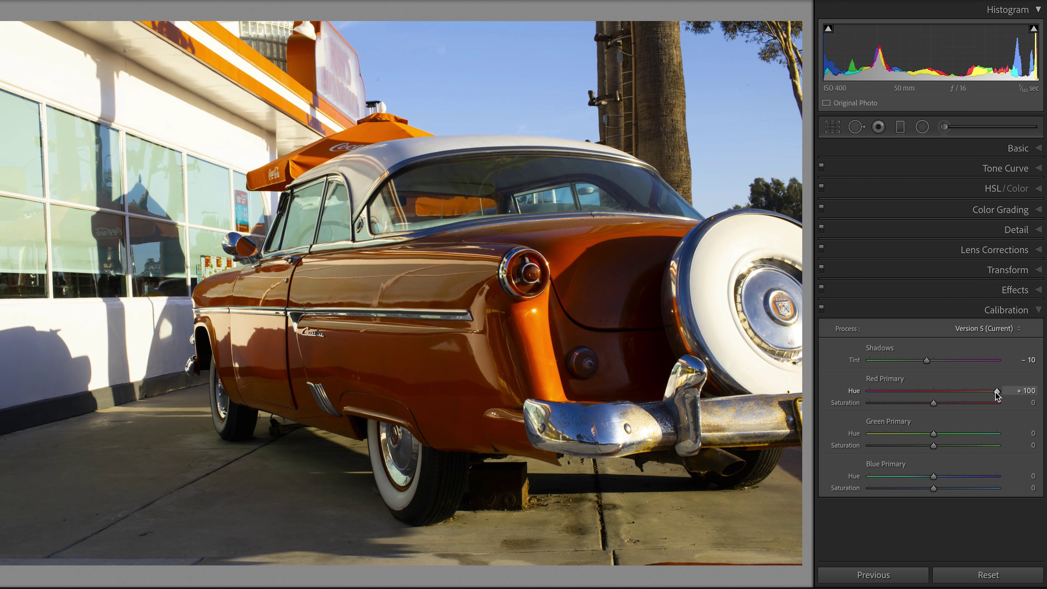
pyautogui.click(647, 522)
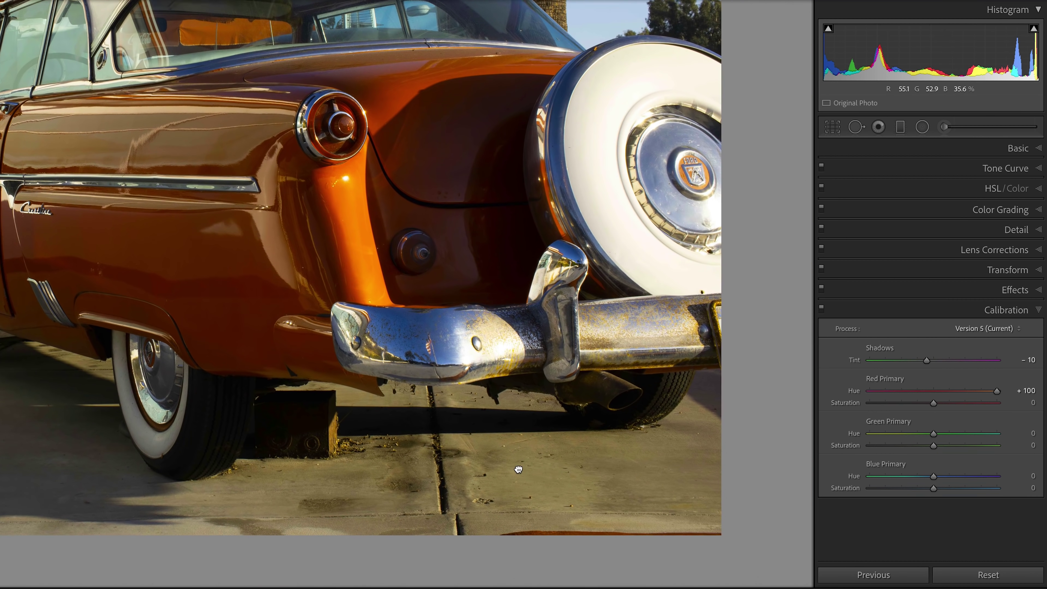
pyautogui.scroll(10, 516, 199)
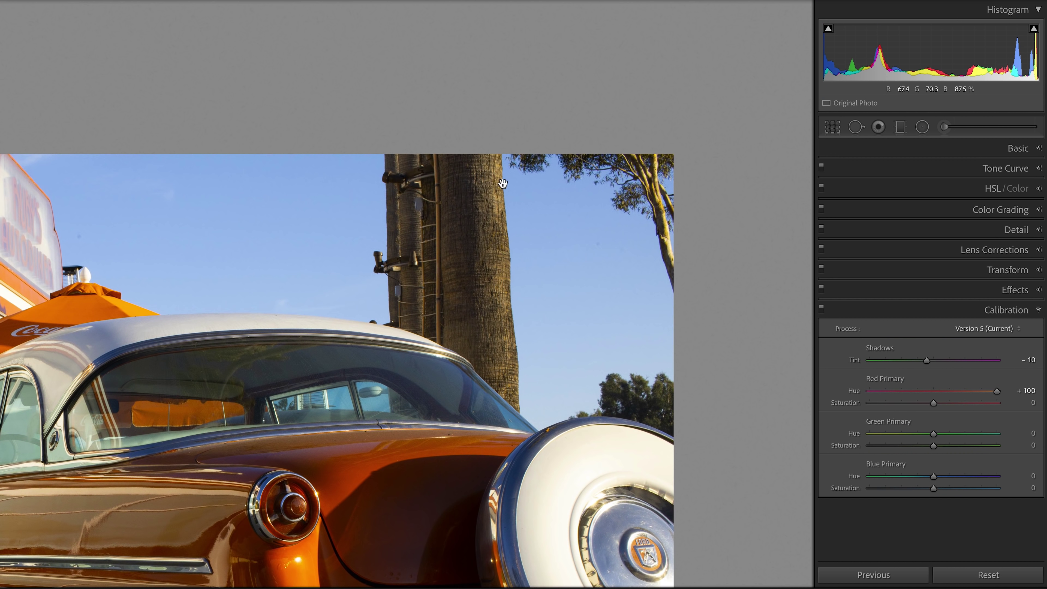
pyautogui.click(507, 298)
pyautogui.moveTo(952, 391)
pyautogui.mouseDown()
pyautogui.moveTo(912, 388)
pyautogui.moveTo(1021, 404)
pyautogui.moveTo(849, 403)
pyautogui.moveTo(939, 403)
pyautogui.mouseUp()
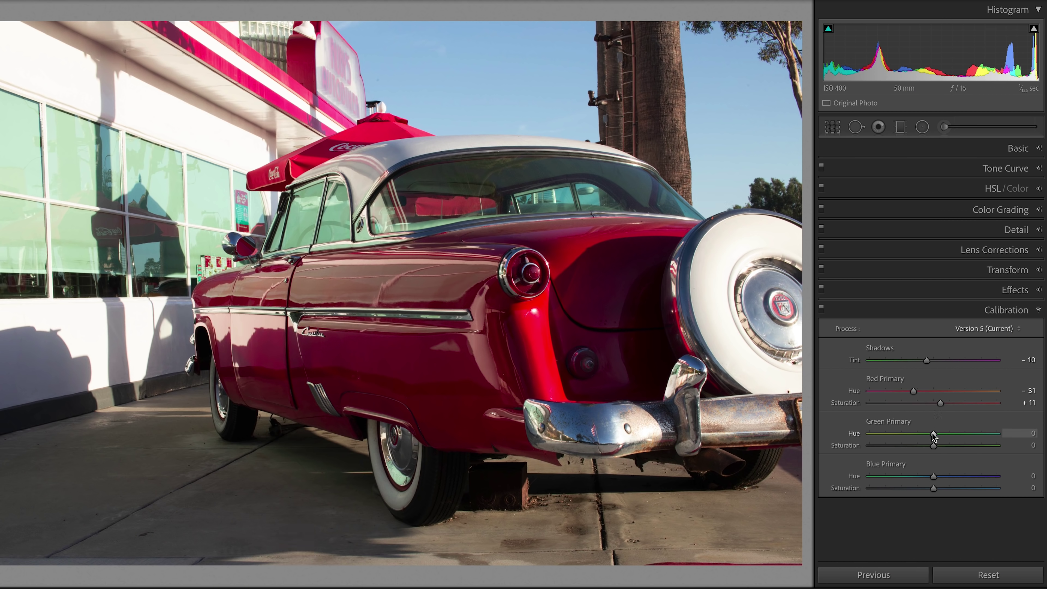
# Step: Sweep Green Primary Hue, settle it at +75, and set Green Primary Saturation to +22
pyautogui.moveTo(933, 435); pyautogui.dragTo(1036, 435)
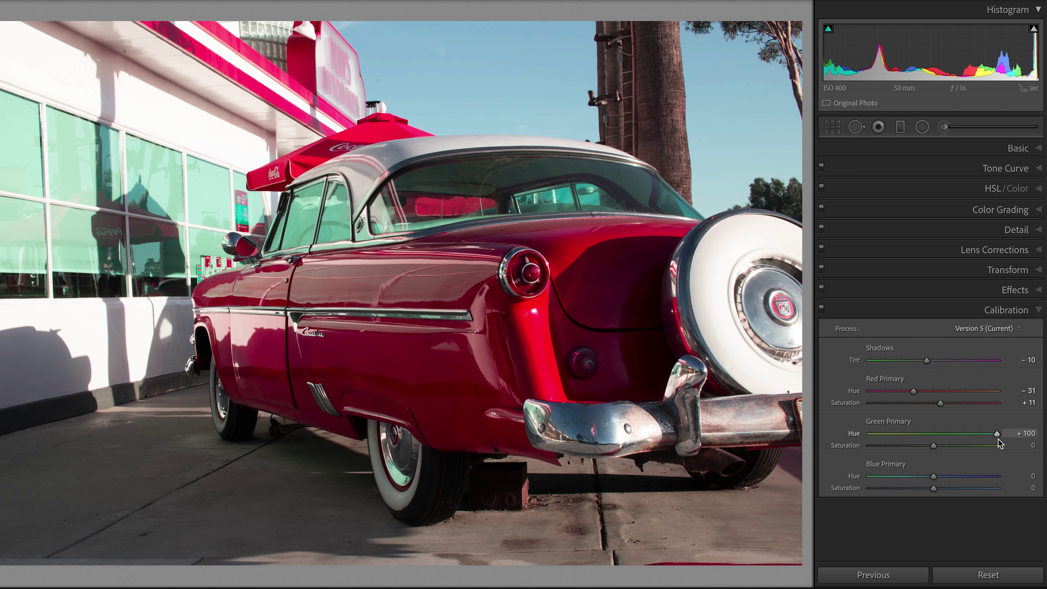
pyautogui.moveTo(995, 435); pyautogui.dragTo(979, 436)
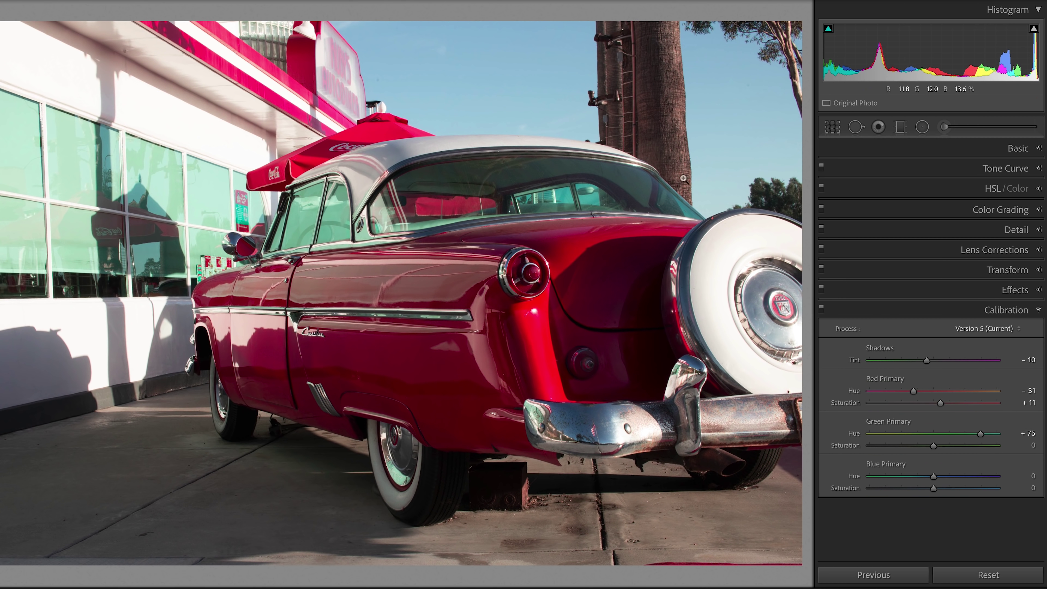
pyautogui.click(659, 208)
pyautogui.click(598, 226)
pyautogui.moveTo(934, 446)
pyautogui.mouseDown()
pyautogui.moveTo(872, 445)
pyautogui.moveTo(979, 447)
pyautogui.moveTo(947, 449)
pyautogui.mouseUp()
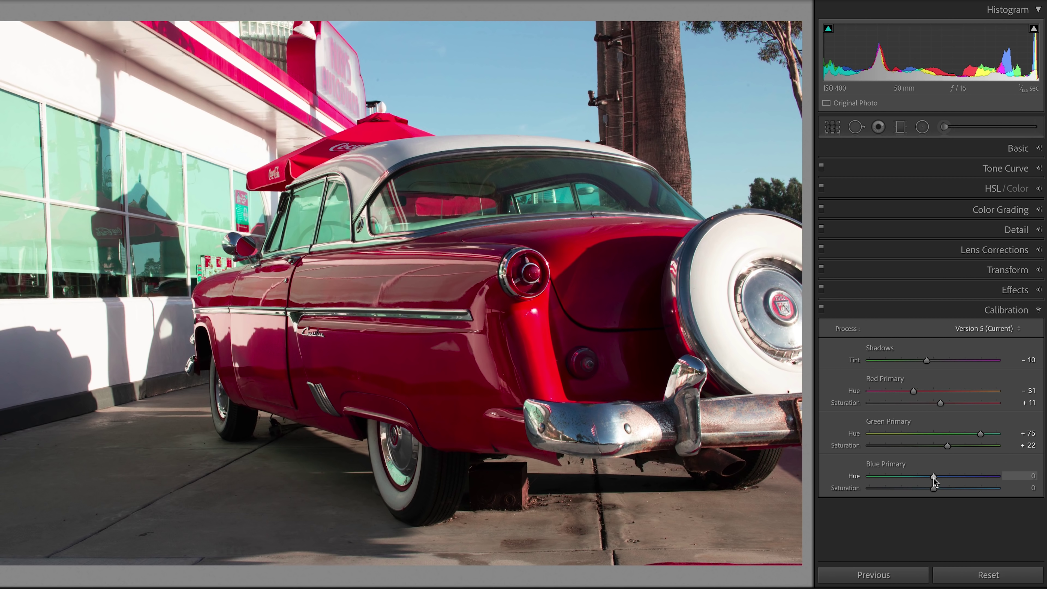
pyautogui.moveTo(934, 477); pyautogui.dragTo(1004, 477)
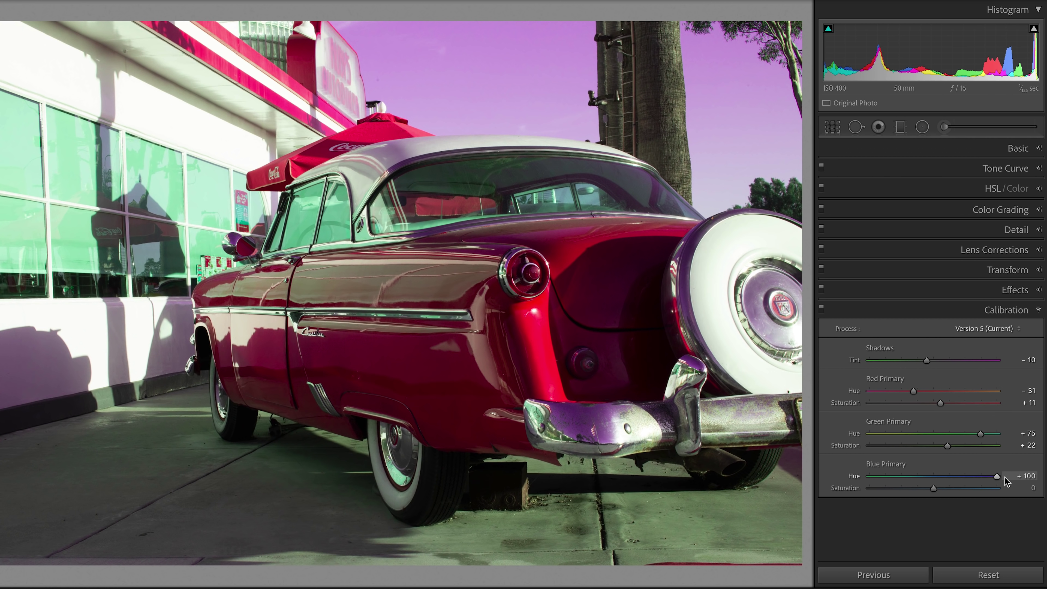
# Step: Set Blue Hue -99, Red Hue +52, Green Hue +25 / Sat -18, Blue Sat +13, Shadows Tint -43
pyautogui.moveTo(1004, 477); pyautogui.dragTo(871, 476)
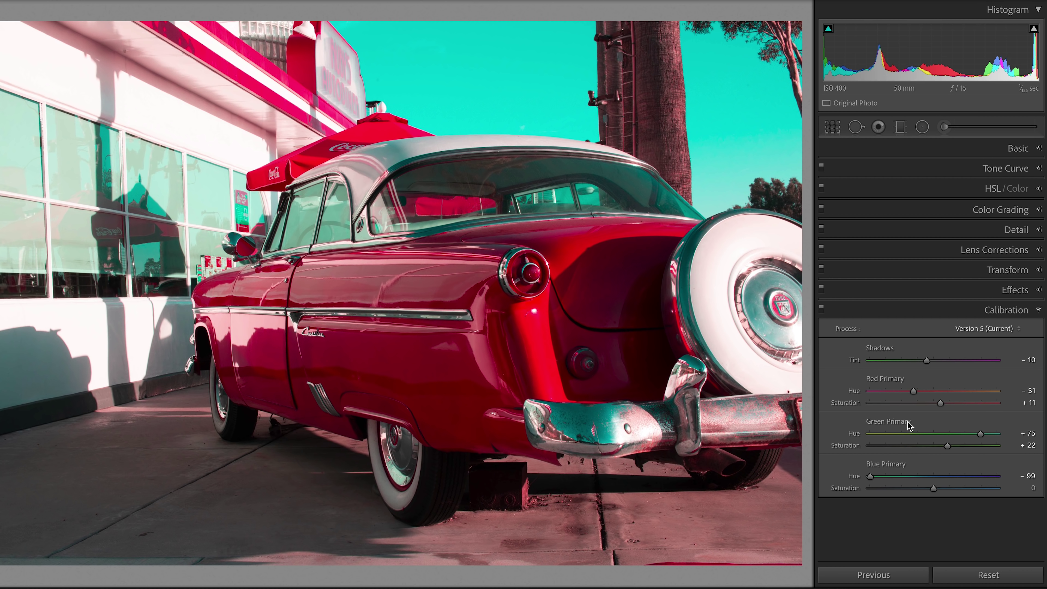
pyautogui.moveTo(915, 391); pyautogui.dragTo(970, 394)
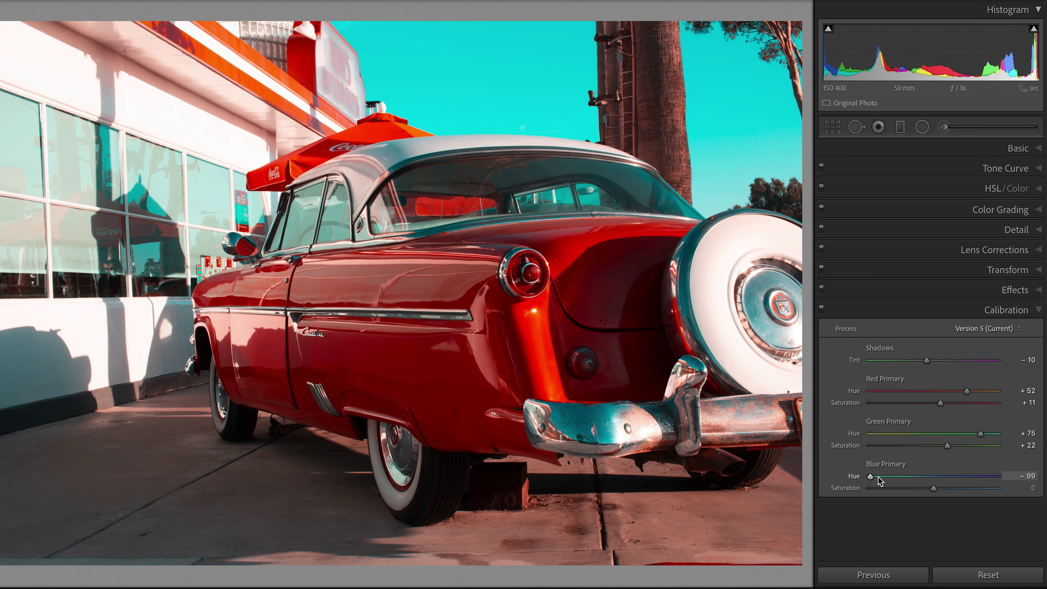
pyautogui.moveTo(933, 488)
pyautogui.mouseDown()
pyautogui.moveTo(997, 489)
pyautogui.moveTo(902, 488)
pyautogui.moveTo(935, 489)
pyautogui.mouseUp()
pyautogui.moveTo(958, 434); pyautogui.dragTo(921, 446)
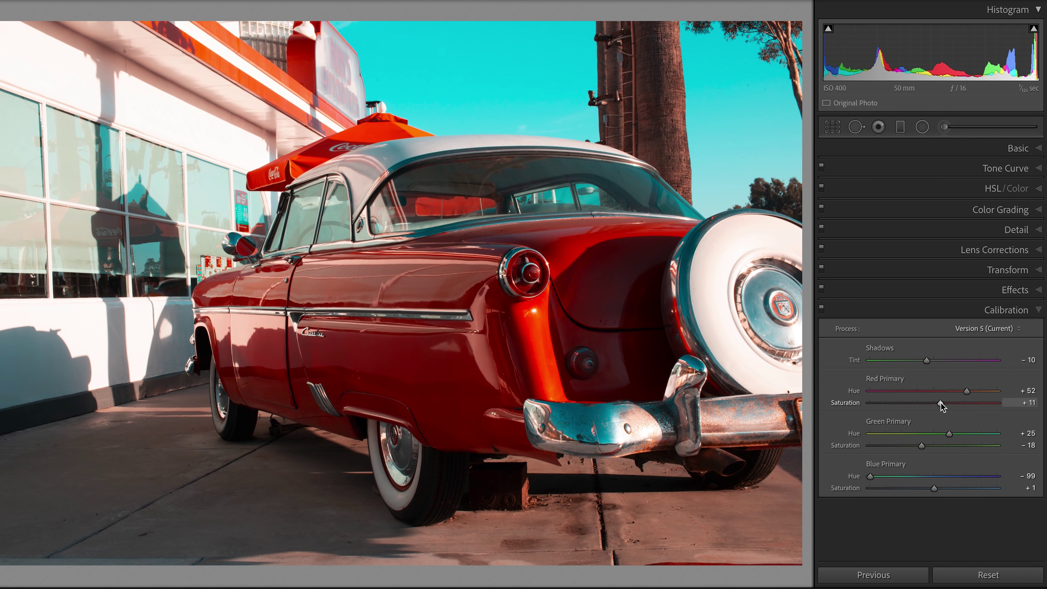
pyautogui.moveTo(937, 362); pyautogui.dragTo(911, 366)
pyautogui.moveTo(934, 488); pyautogui.dragTo(942, 488)
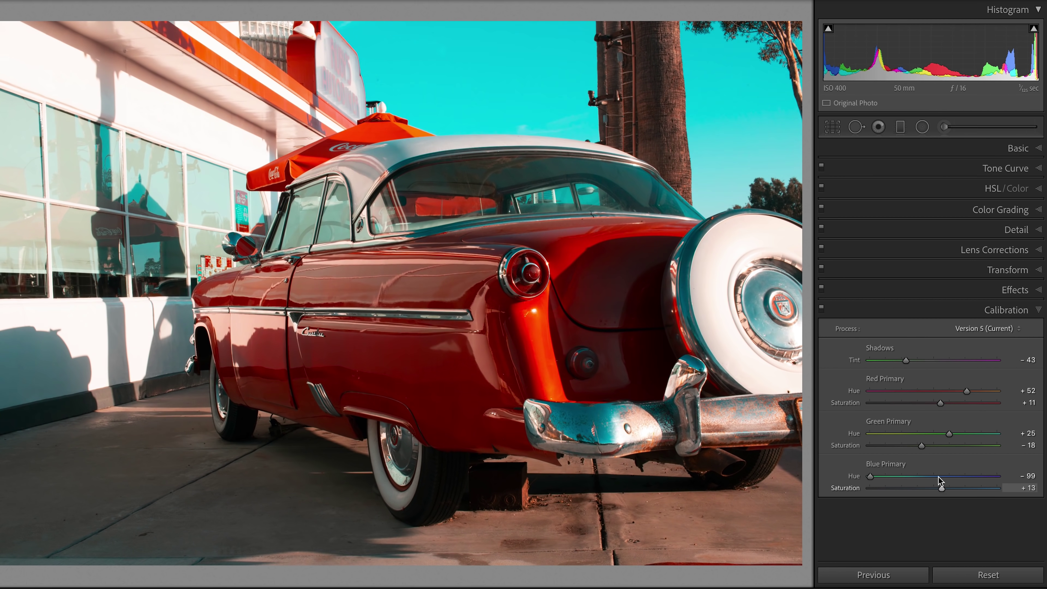
pyautogui.moveTo(965, 396); pyautogui.dragTo(950, 396)
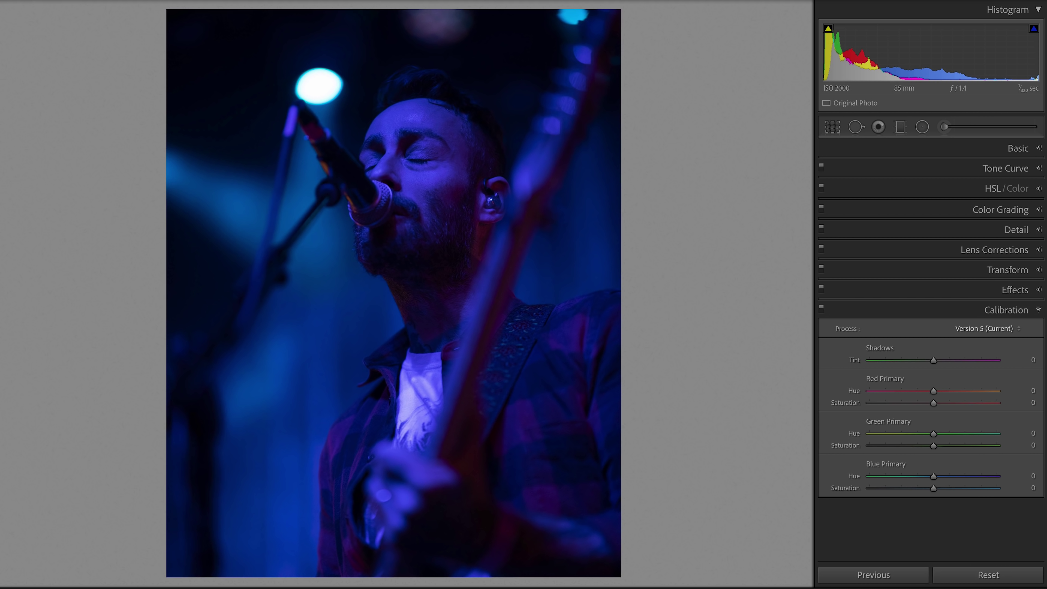
# Step: In the Basic panel, set Exposure to +0.80, Temp to 50,000 and Tint to -37
pyautogui.click(1026, 148)
pyautogui.moveTo(934, 274); pyautogui.dragTo(944, 272)
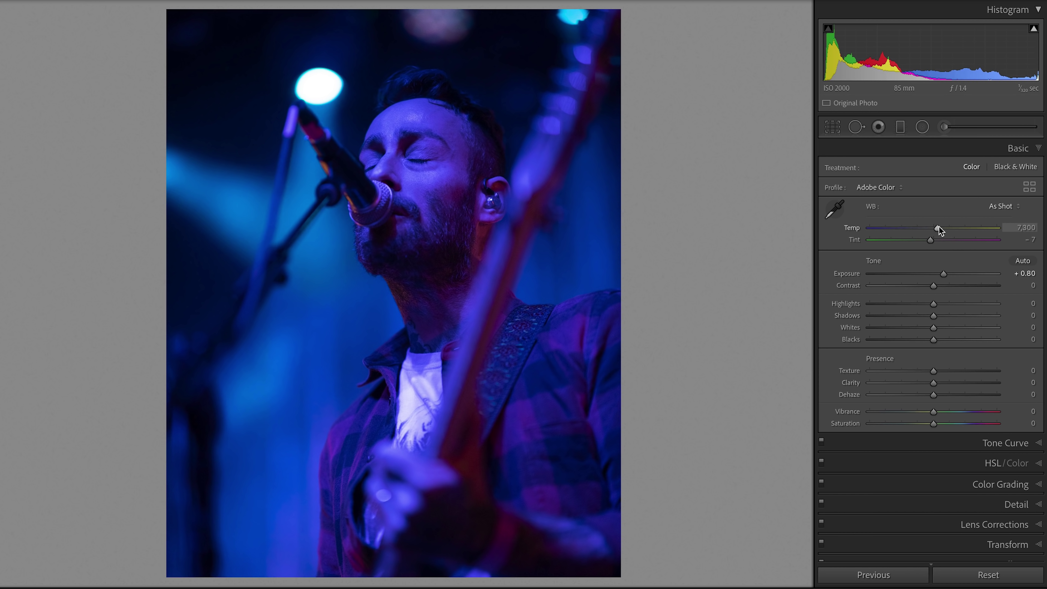
pyautogui.moveTo(938, 226); pyautogui.dragTo(982, 231)
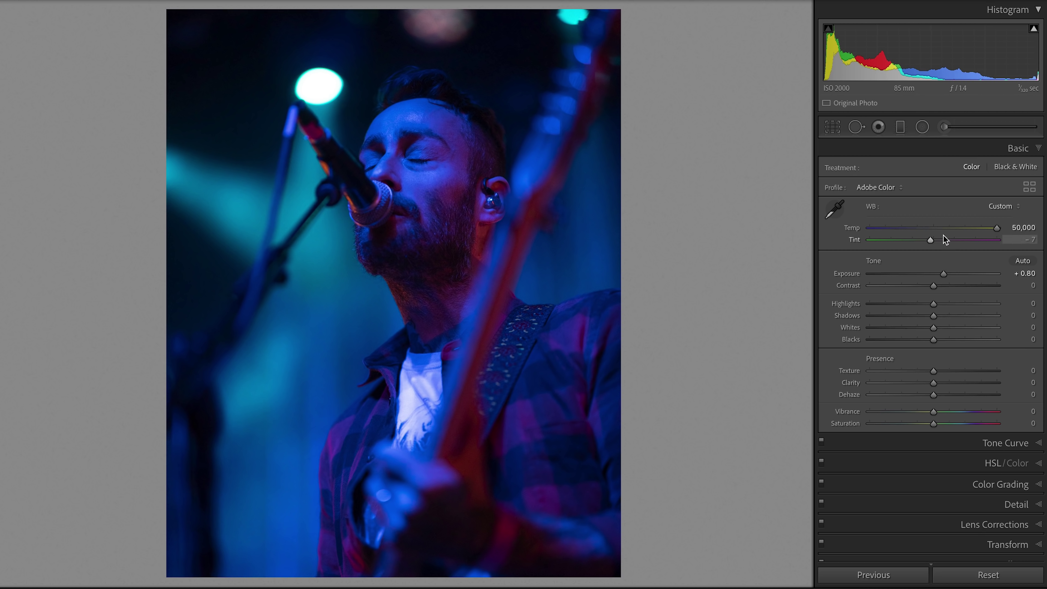
pyautogui.moveTo(929, 240); pyautogui.dragTo(918, 240)
pyautogui.scroll(-2, 1008, 519)
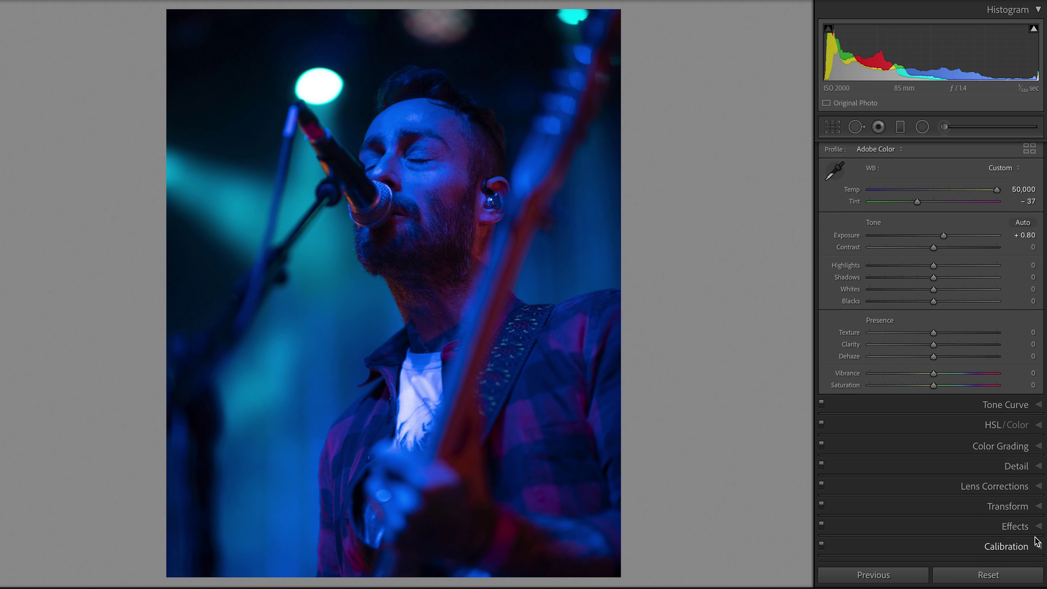
pyautogui.click(1037, 543)
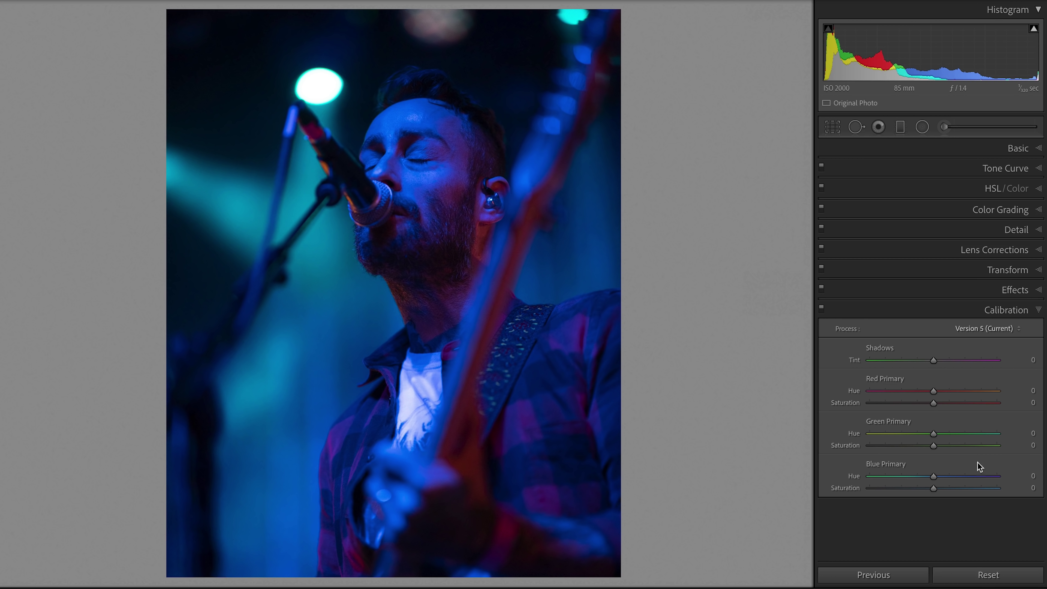
# Step: Set Red Primary Hue -100, Green Primary Hue +100 and Shadows Tint -21, discarding Blue primary trials
pyautogui.moveTo(933, 391); pyautogui.dragTo(842, 392)
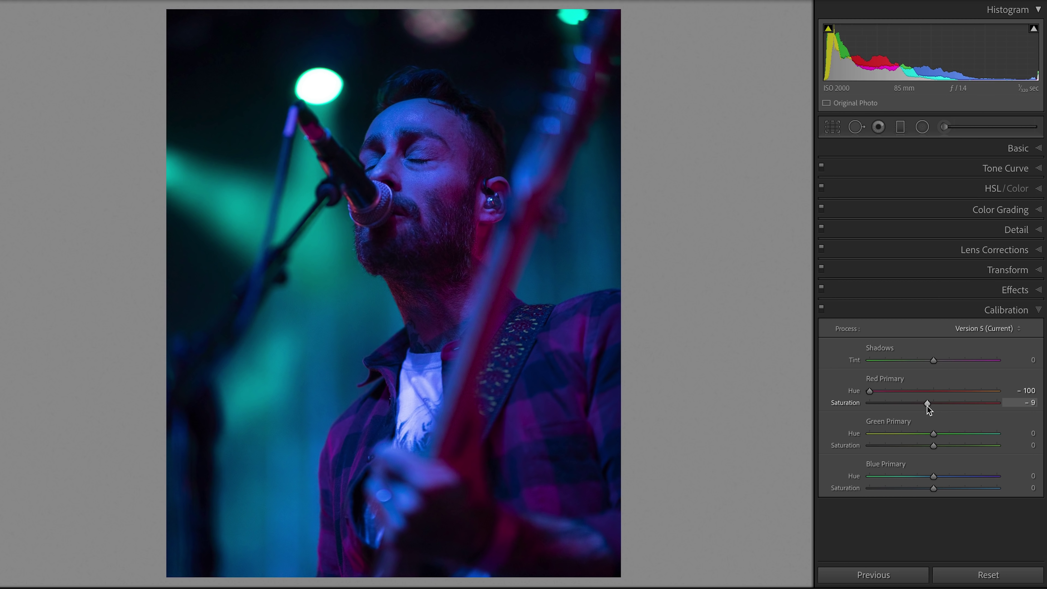
pyautogui.moveTo(934, 433); pyautogui.dragTo(1033, 440)
pyautogui.moveTo(933, 477); pyautogui.dragTo(960, 481)
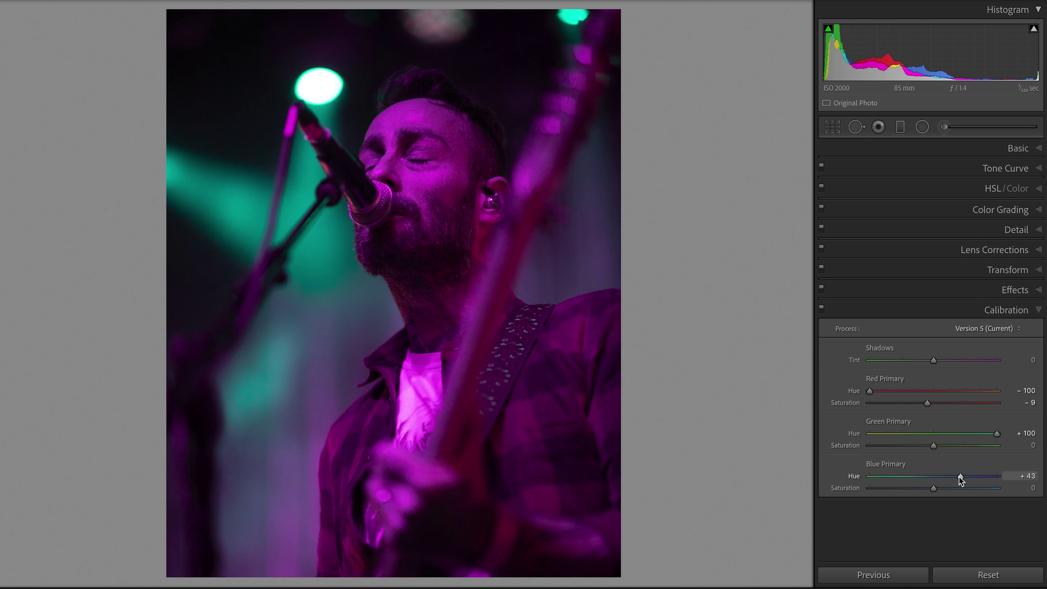
pyautogui.hotkey('ctrl', 'z')
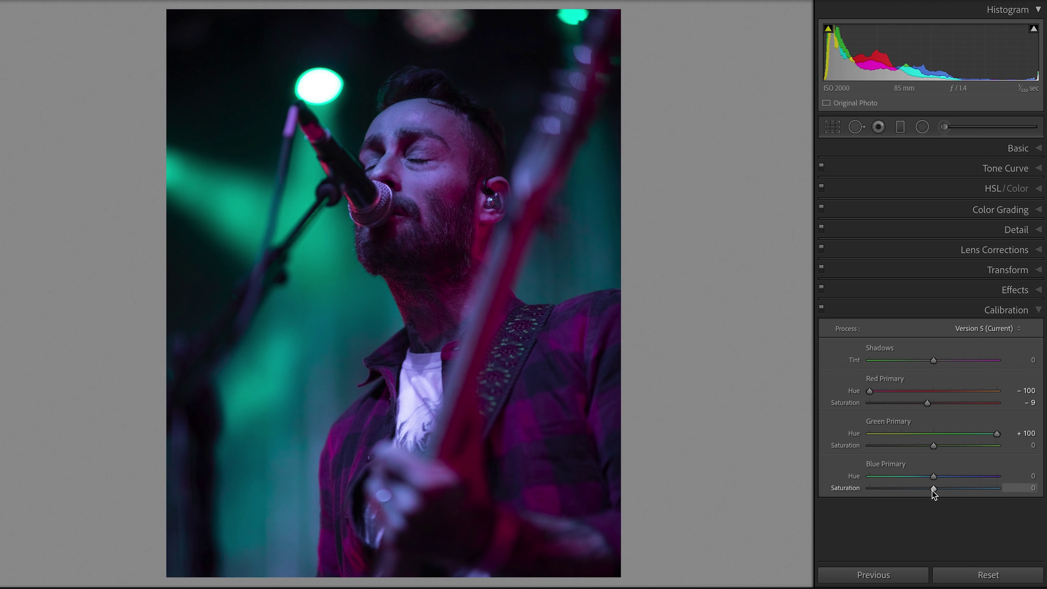
pyautogui.moveTo(932, 490)
pyautogui.mouseDown()
pyautogui.moveTo(909, 489)
pyautogui.moveTo(956, 487)
pyautogui.moveTo(930, 488)
pyautogui.mouseUp()
pyautogui.hotkey('ctrl', 'z')
pyautogui.moveTo(926, 364); pyautogui.dragTo(922, 365)
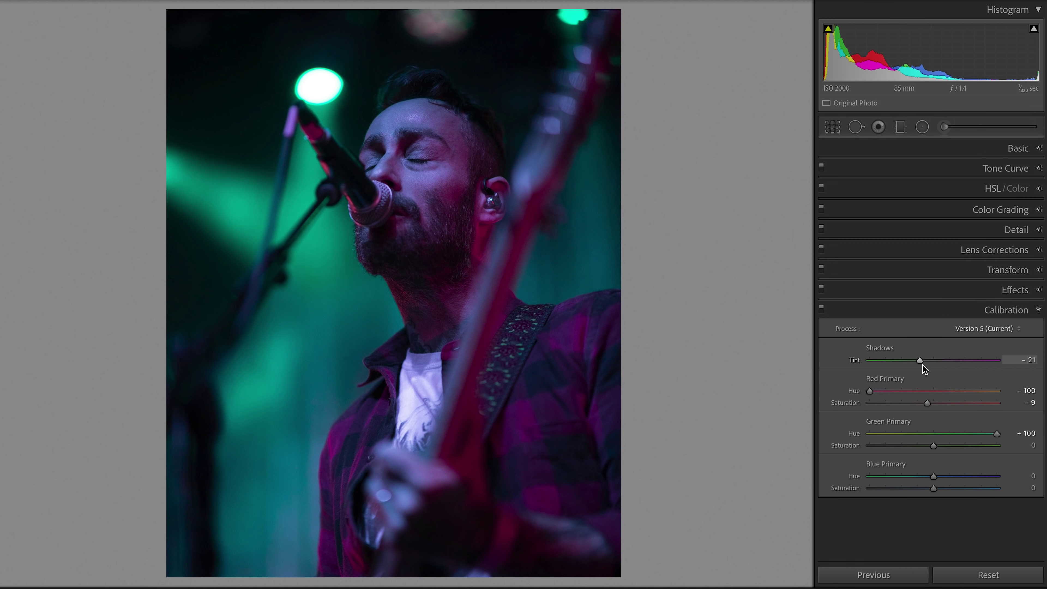
pyautogui.click(878, 127)
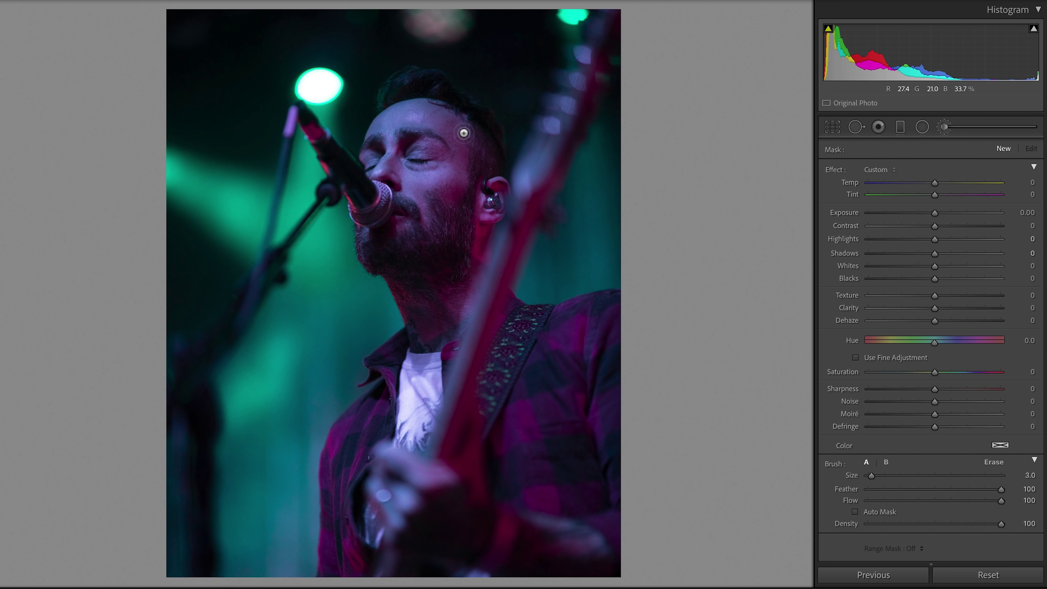
# Step: Brush a yellow color tint over the singer's hair, face and neck
pyautogui.moveTo(461, 134)
pyautogui.mouseDown()
pyautogui.moveTo(501, 183)
pyautogui.moveTo(412, 268)
pyautogui.moveTo(375, 111)
pyautogui.moveTo(474, 536)
pyautogui.moveTo(536, 305)
pyautogui.moveTo(391, 358)
pyautogui.moveTo(387, 314)
pyautogui.mouseUp()
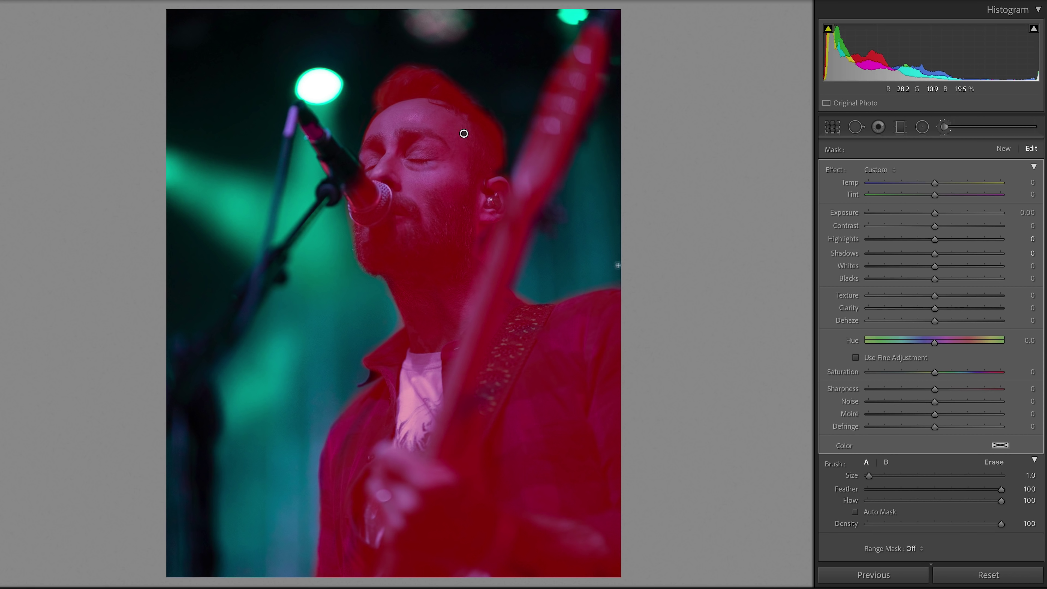
pyautogui.press('o')
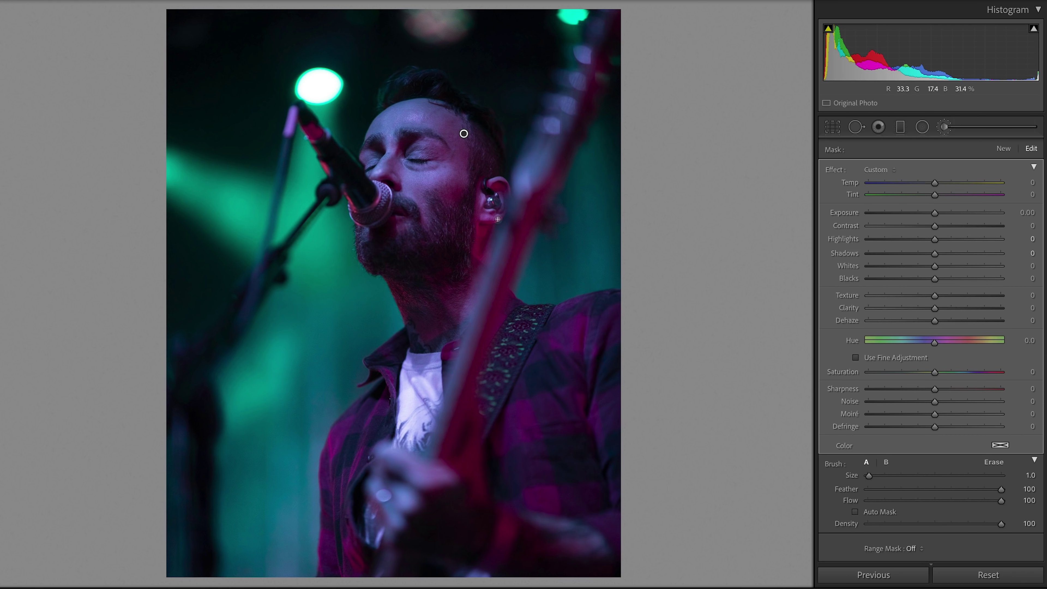
pyautogui.click(999, 444)
pyautogui.moveTo(790, 445); pyautogui.dragTo(788, 445)
pyautogui.click(1038, 448)
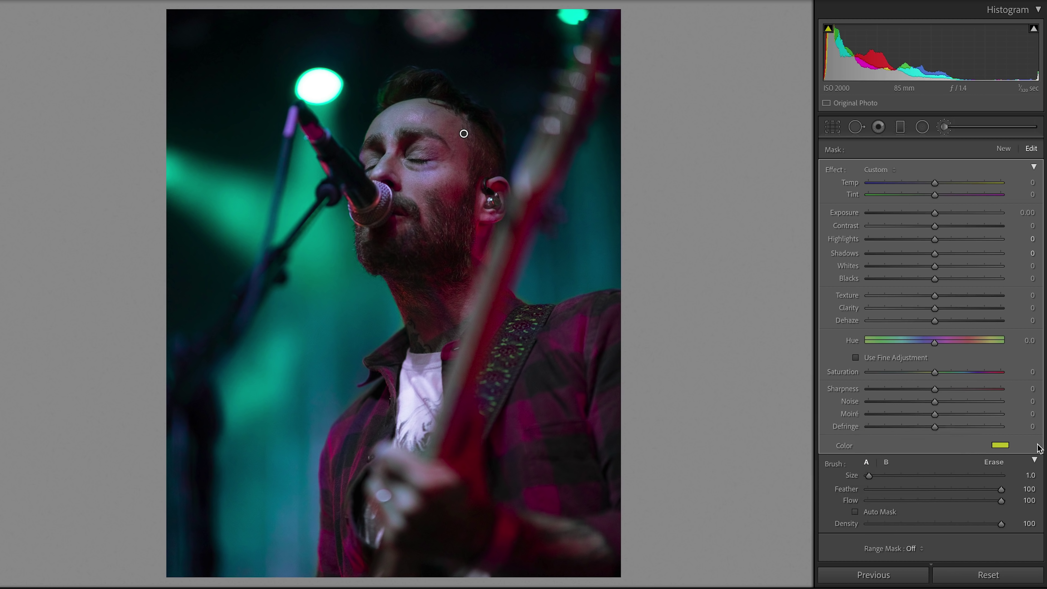
# Step: Desaturate and shift the hue of the shirt's reds and magentas with HSL targeted adjustment
pyautogui.scroll(-3, 1011, 532)
pyautogui.click(1007, 495)
pyautogui.click(827, 342)
pyautogui.moveTo(490, 245); pyautogui.dragTo(486, 254)
pyautogui.hotkey('ctrl', 'alt', 'shift', 'l')
pyautogui.hotkey('ctrl', 'alt', 'shift', 'h')
pyautogui.moveTo(486, 254); pyautogui.dragTo(482, 247)
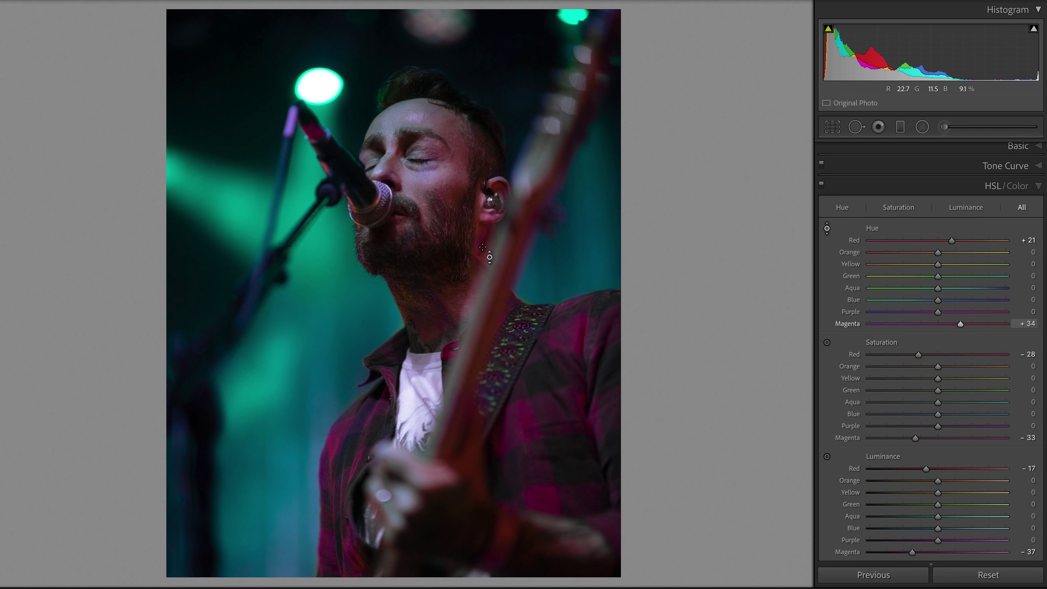
# Step: Revisit the Basic panel, then toggle Calibration off and on to compare the grade
pyautogui.click(1016, 145)
pyautogui.scroll(-1, 966, 314)
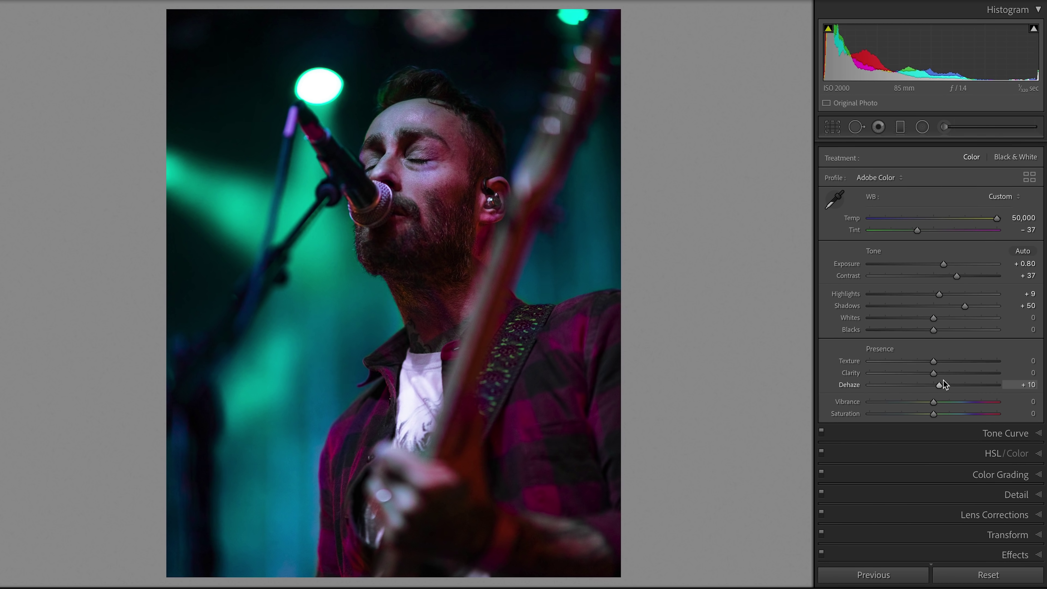
pyautogui.click(1005, 148)
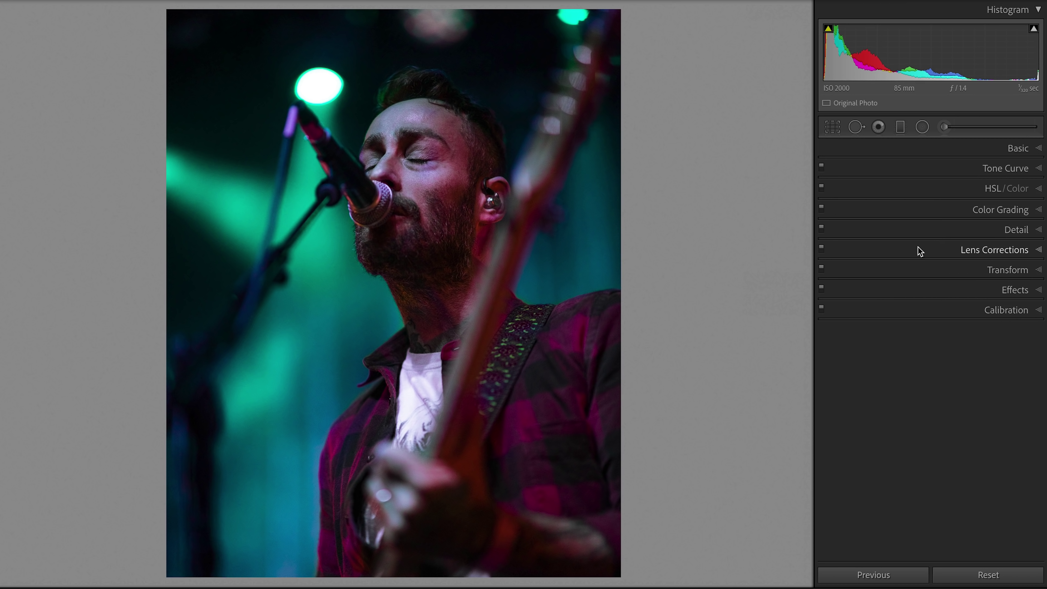
pyautogui.click(819, 309)
pyautogui.click(820, 309)
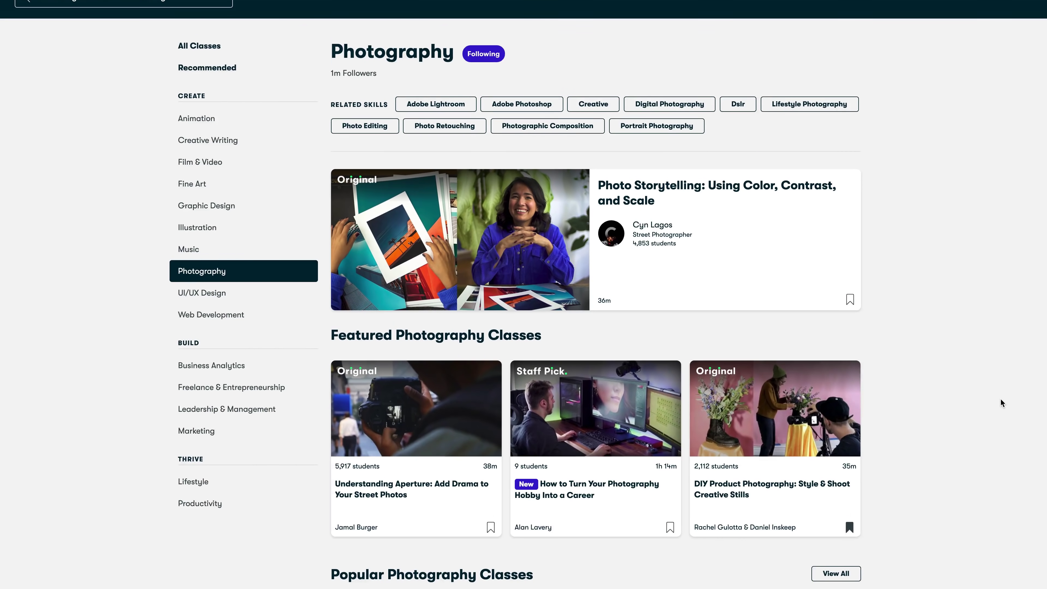
# Step: Scroll the Skillshare Photography category and open a featured photography class
pyautogui.scroll(-3, 1000, 399)
pyautogui.click(496, 383)
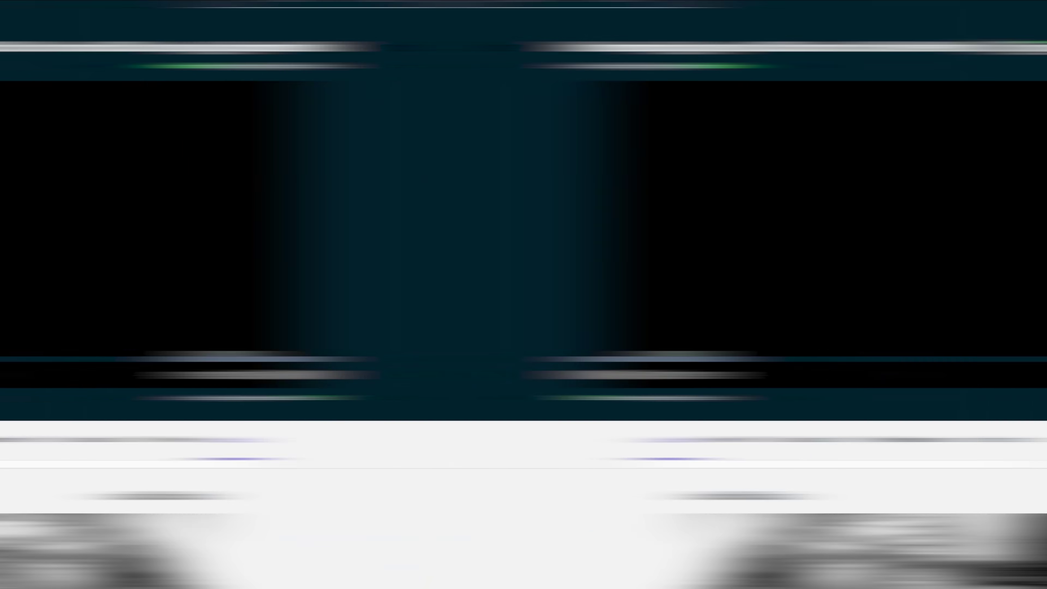